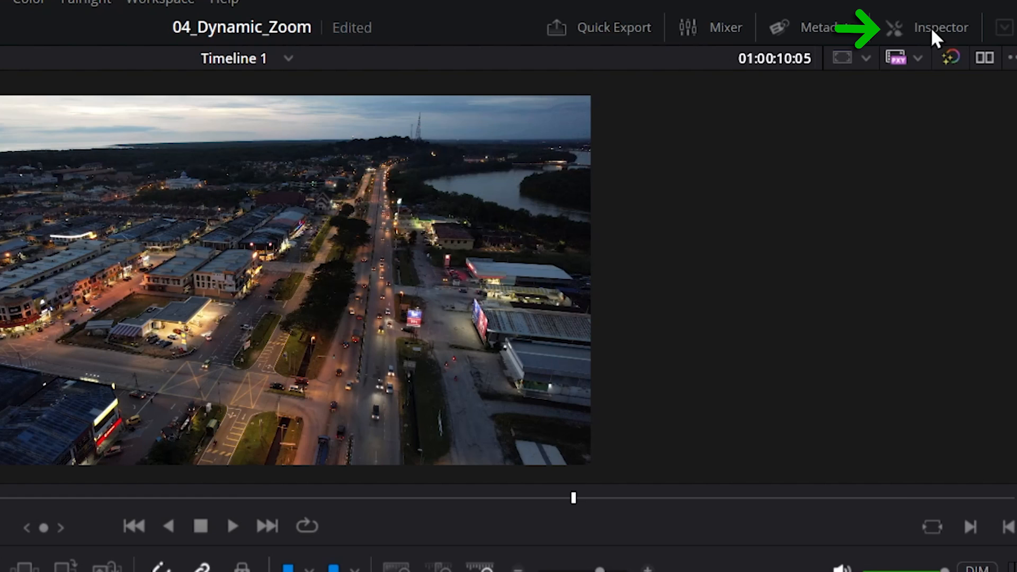
Enable Dynamic Zoom on the City.mp4 clip and play part of it to preview the default zoom.
left_click(930, 27)
scroll(810, 254, "down", 3)
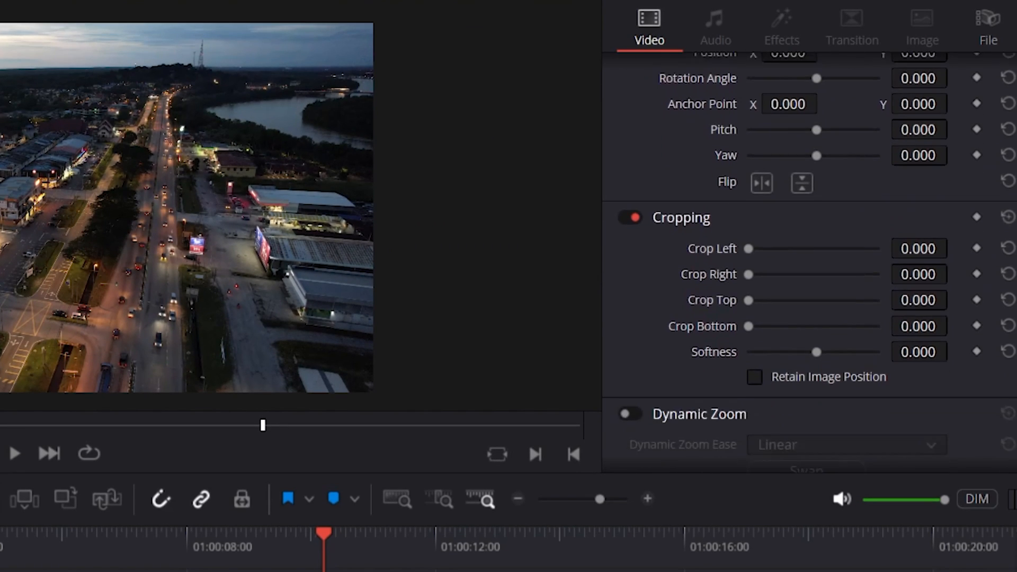
scroll(971, 229, "down", 4)
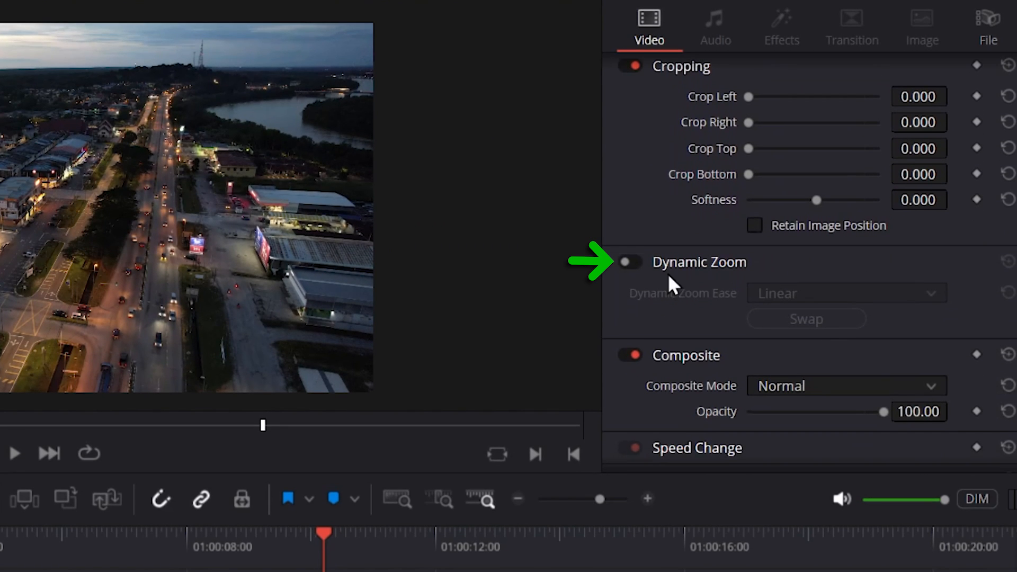
left_click(630, 263)
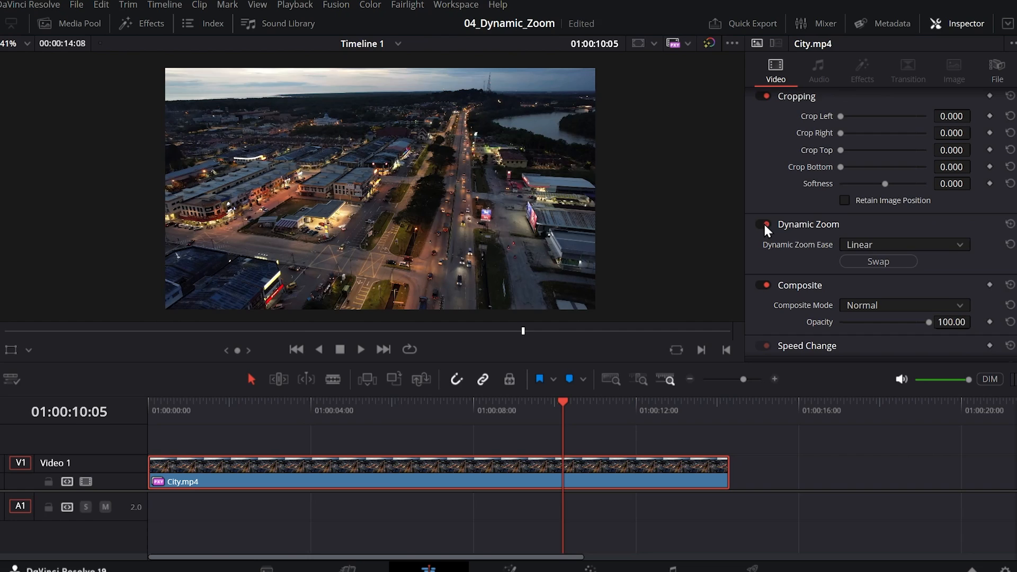
left_click(388, 405)
key("space")
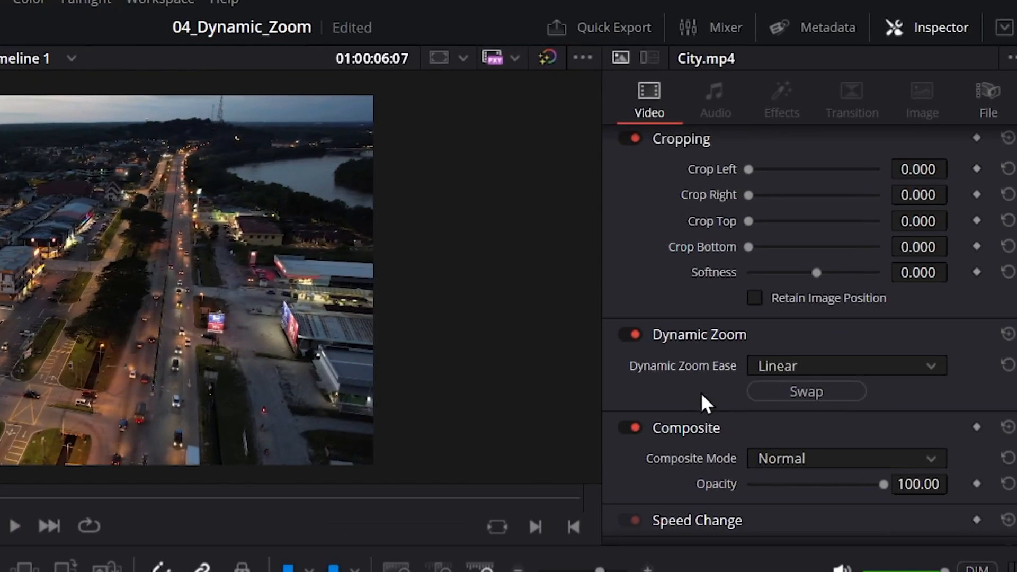
Swap the Dynamic Zoom direction and play the clip to preview the reversed zoom.
left_click(792, 392)
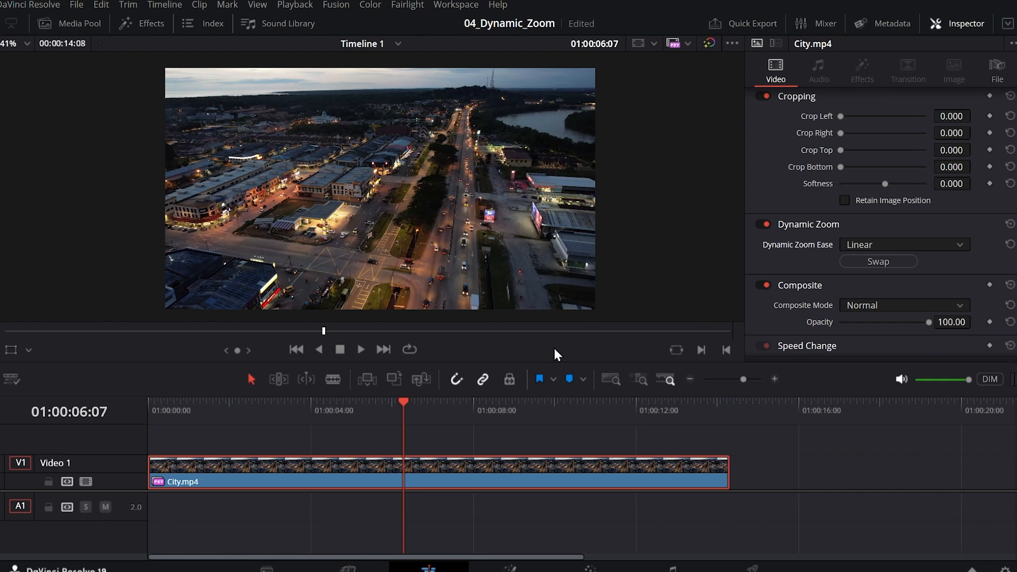
key("space")
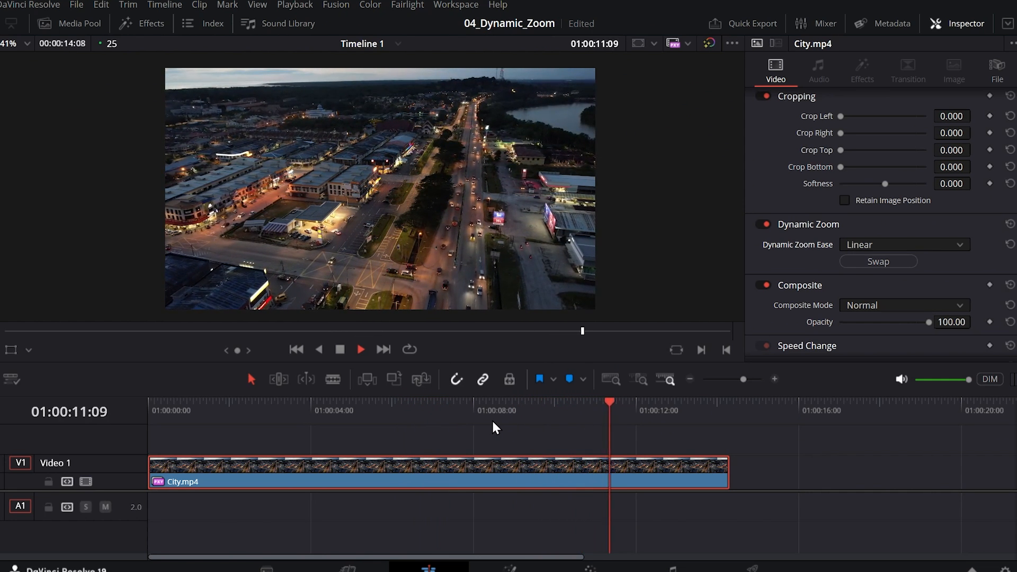
key("space")
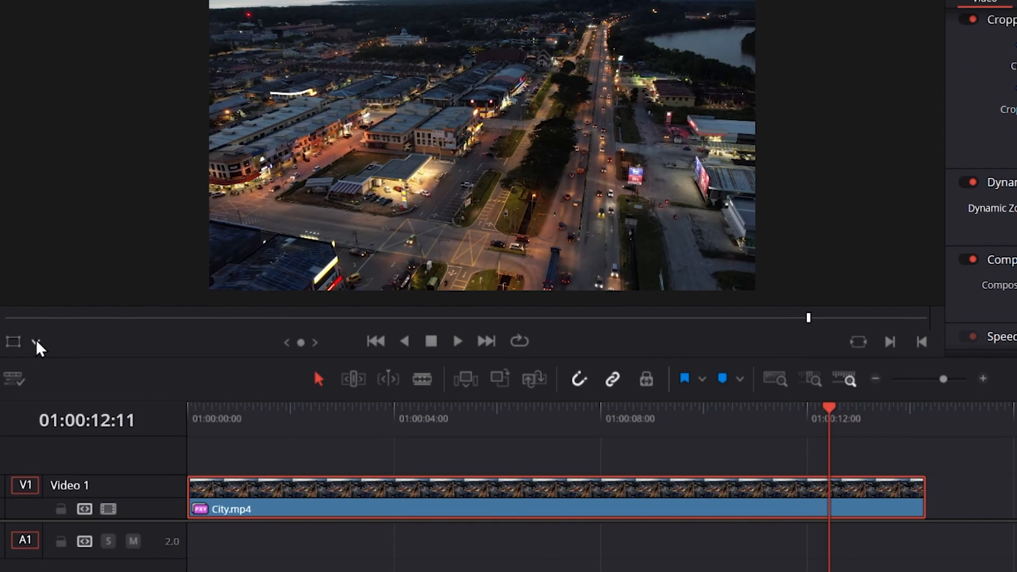
Show the Dynamic Zoom overlay in the viewer and shrink the green start frame toward the image centre.
left_click(30, 350)
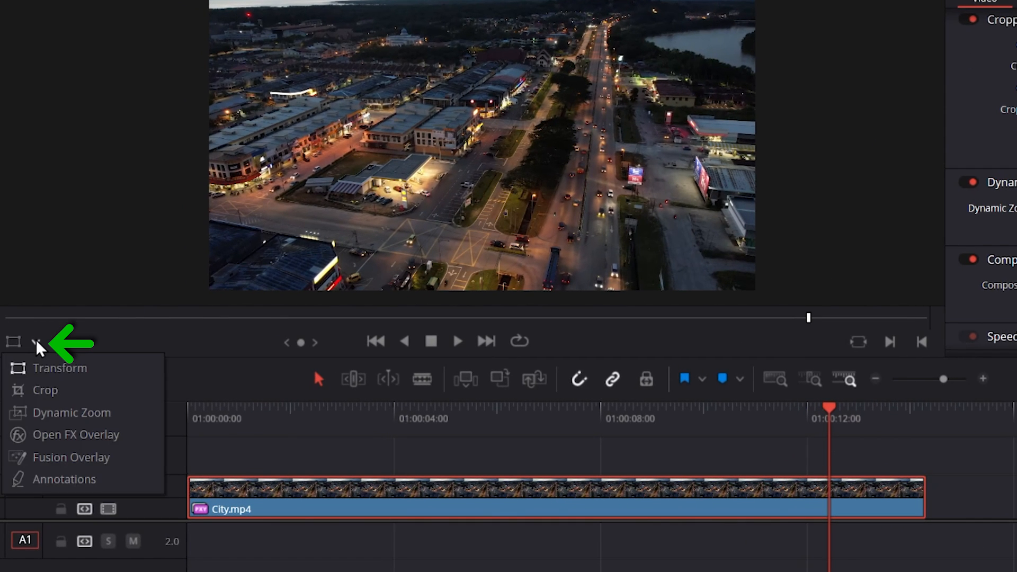
left_click(93, 415)
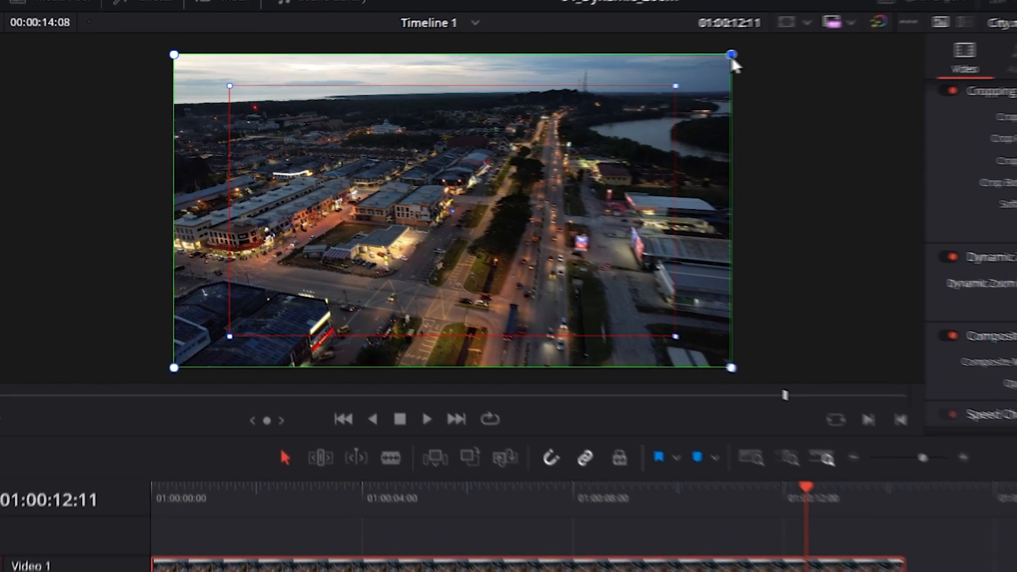
left_click_drag(595, 69, 560, 82)
left_click_drag(776, 74, 675, 123)
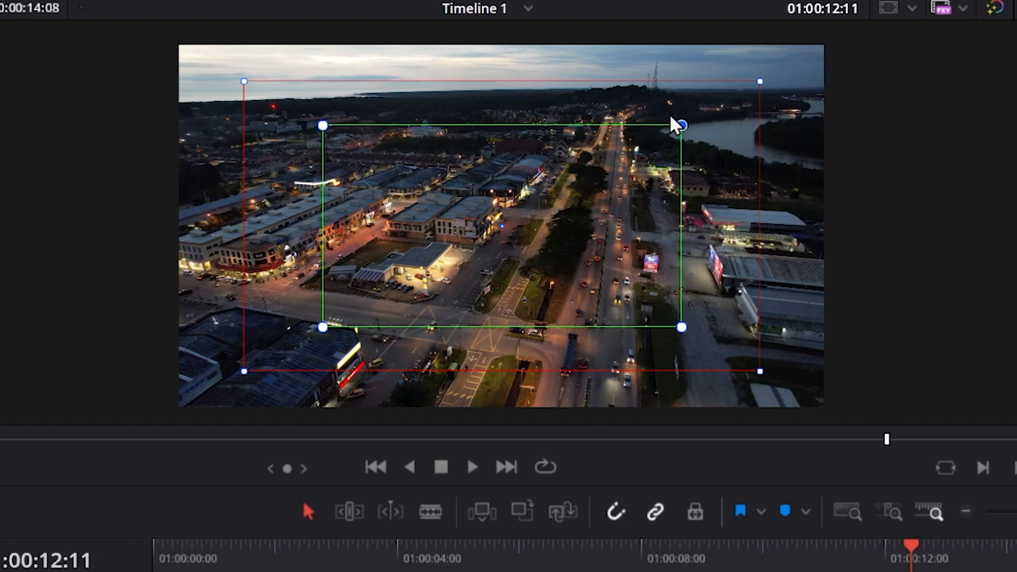
Move the green start frame toward the image's upper-left area, then shrink the red end frame and place it inside.
left_click_drag(620, 189, 523, 155)
left_click_drag(763, 373, 668, 301)
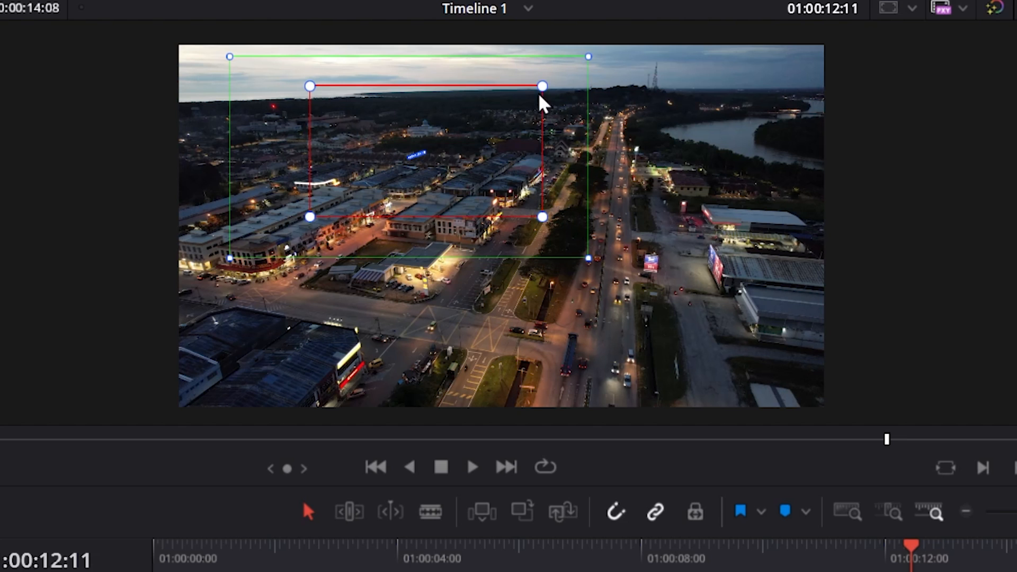
left_click_drag(495, 148, 492, 137)
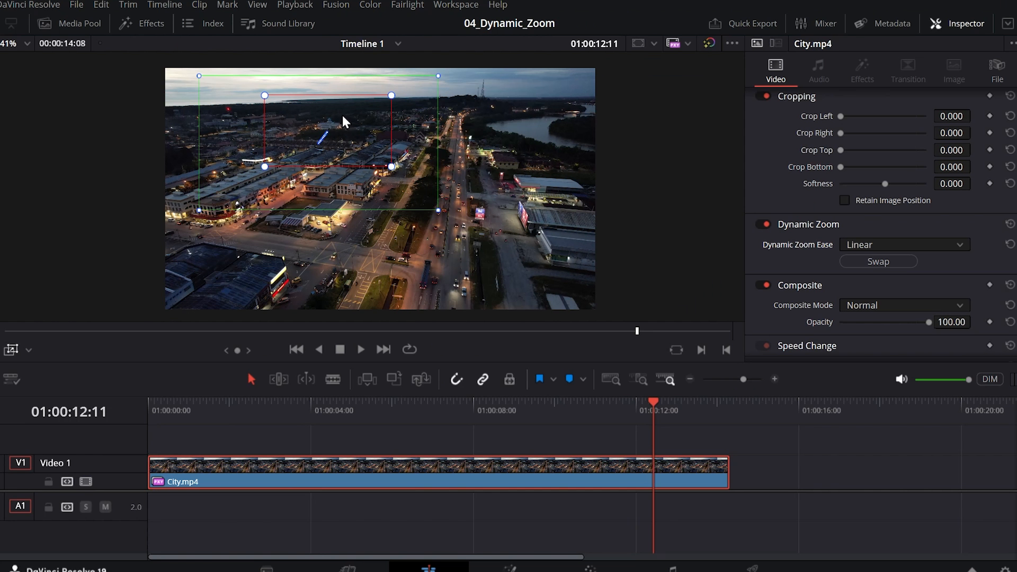
Play the clip from its beginning to preview the zoom between the two custom frames.
left_click_drag(199, 410, 145, 406)
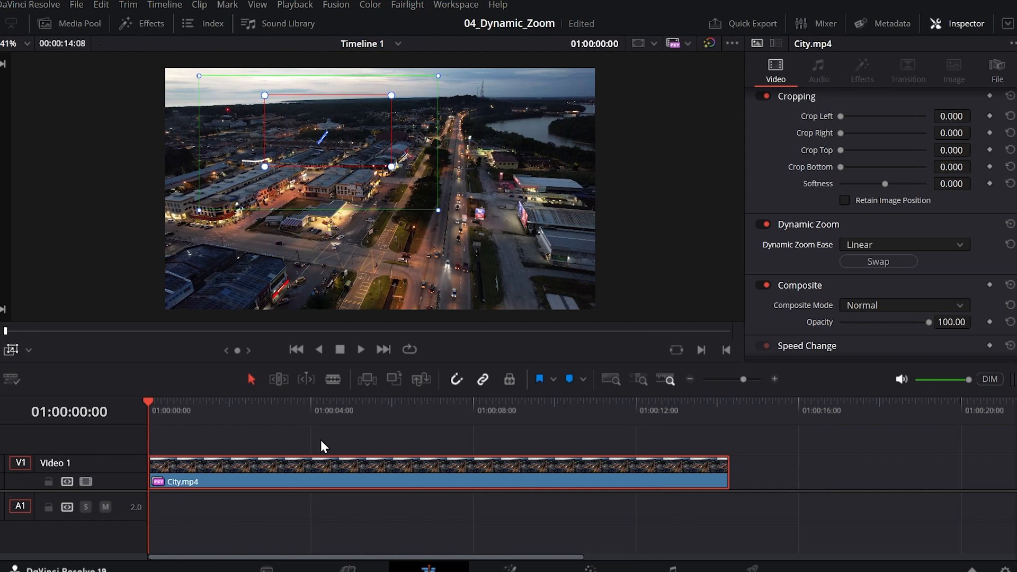
key("space")
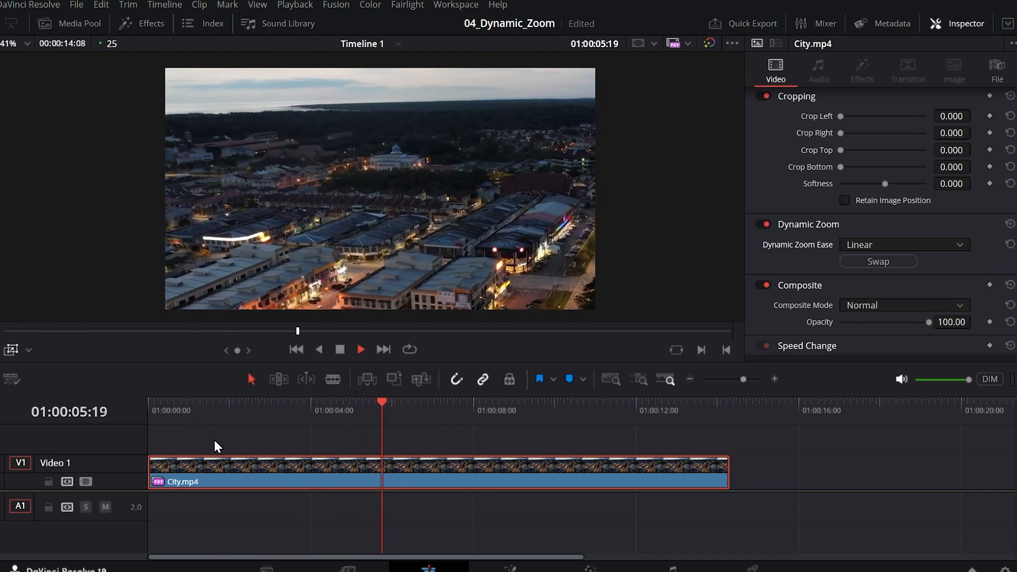
key("space")
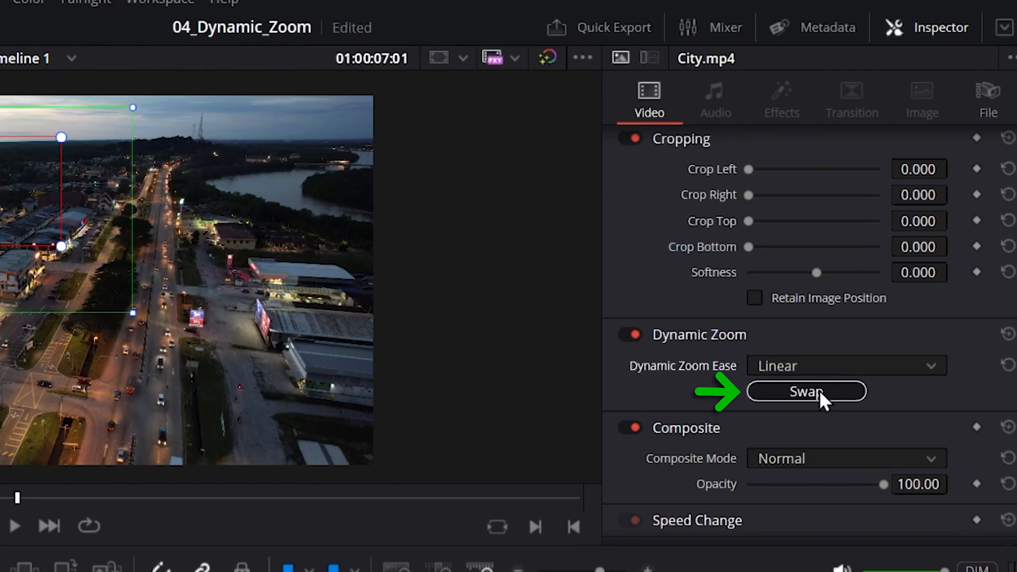
Swap the start and end zoom frames and keep the Dynamic Zoom Ease at Linear.
left_click(887, 264)
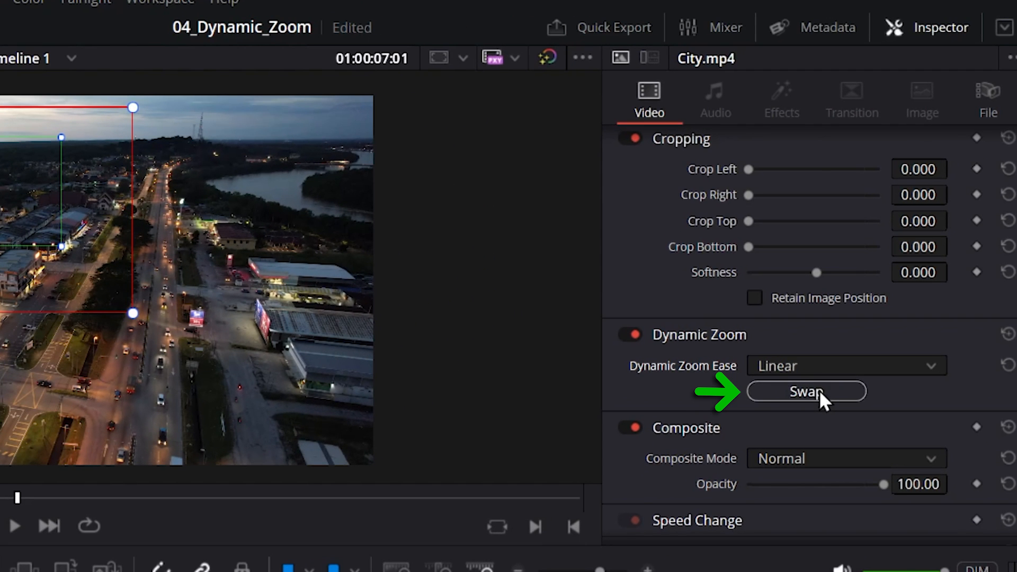
left_click(884, 369)
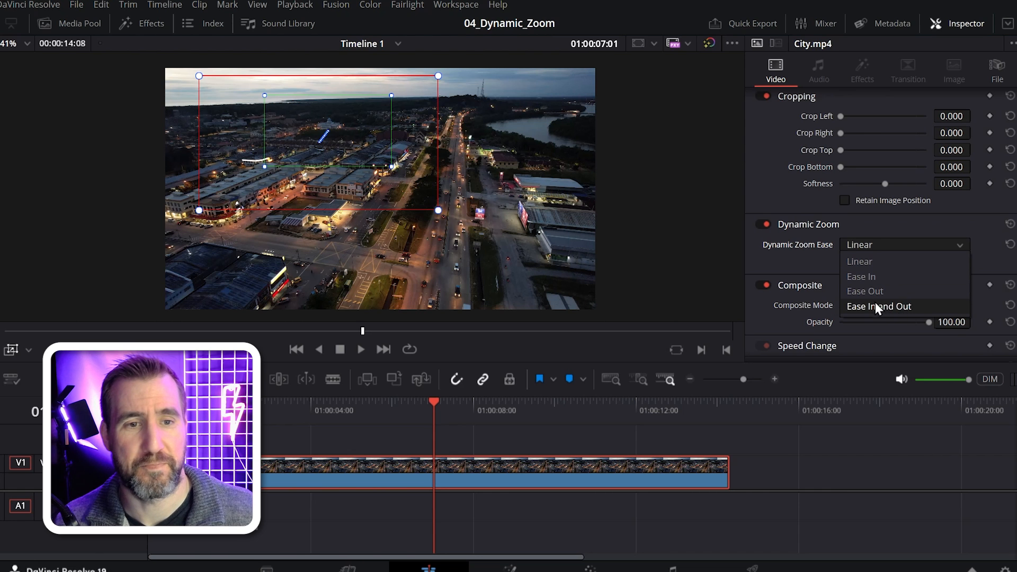
left_click(896, 261)
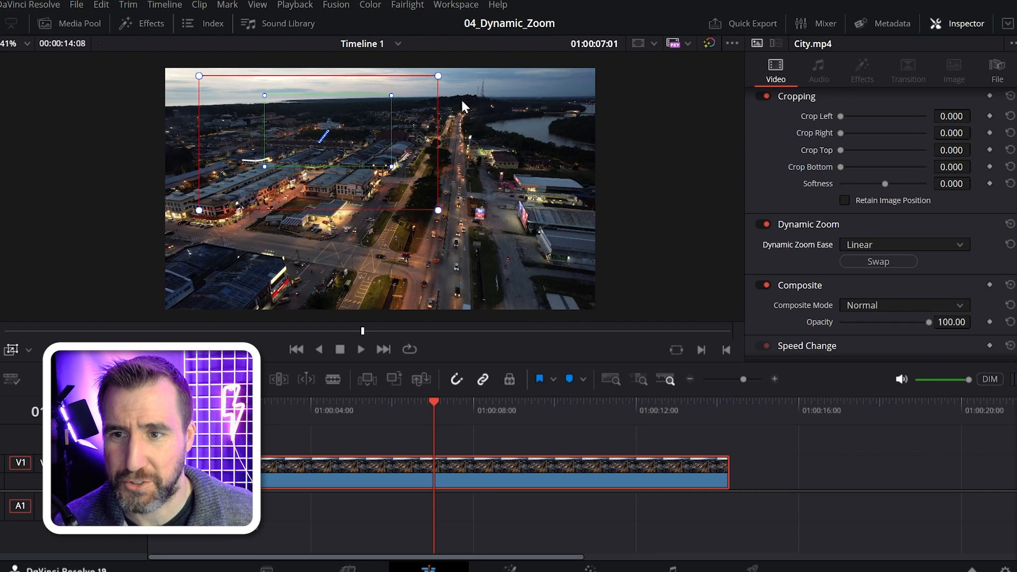
Move the green start frame over the near part of the main road and enlarge it slightly.
left_click_drag(363, 112, 379, 122)
left_click(392, 120)
left_click_drag(392, 166, 389, 161)
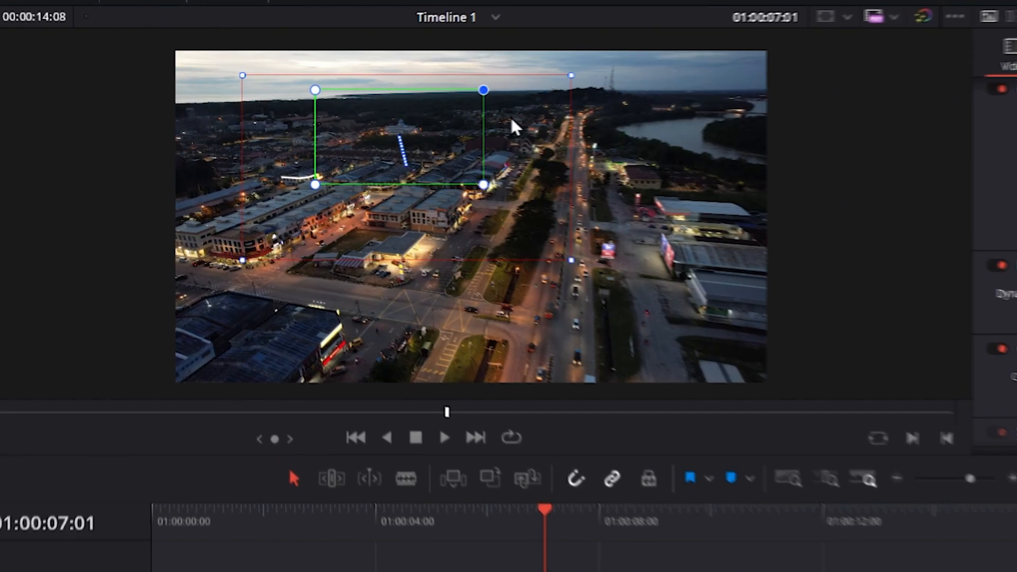
left_click_drag(489, 186, 664, 379)
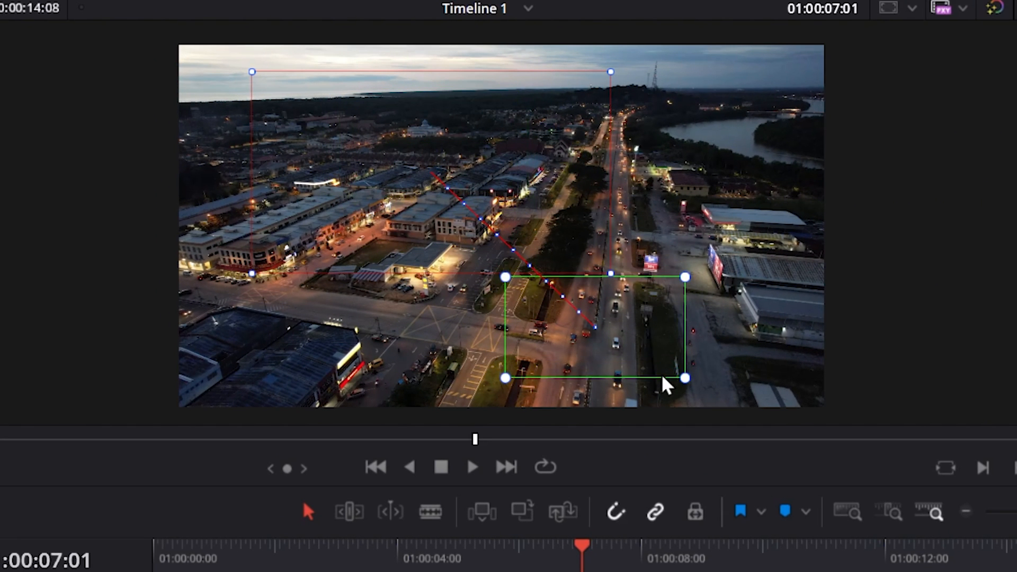
left_click_drag(684, 275, 698, 269)
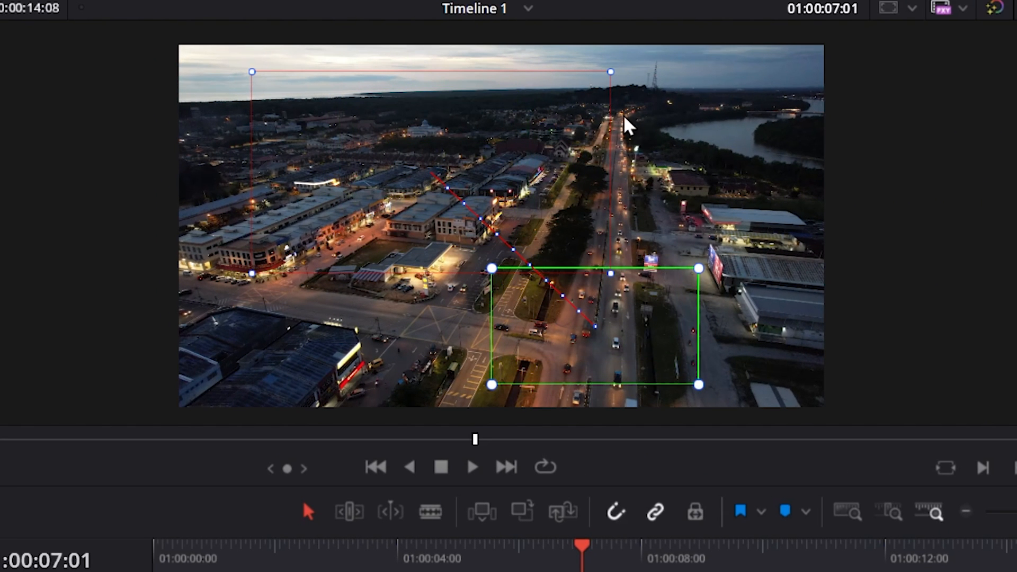
Shrink the red end frame, move it over the far end of the main road, and preview the clip.
left_click_drag(611, 77, 551, 110)
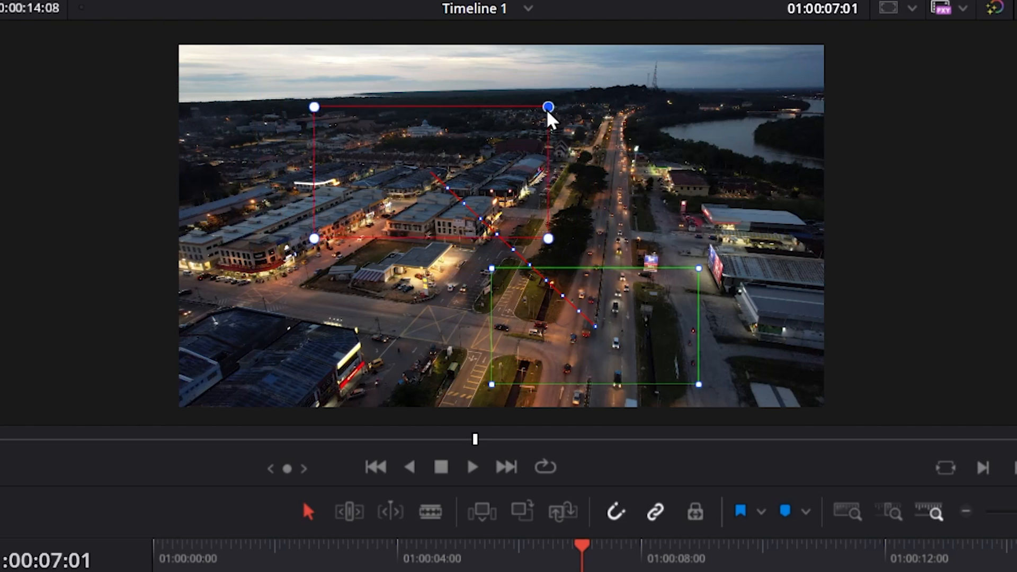
left_click_drag(543, 185, 651, 136)
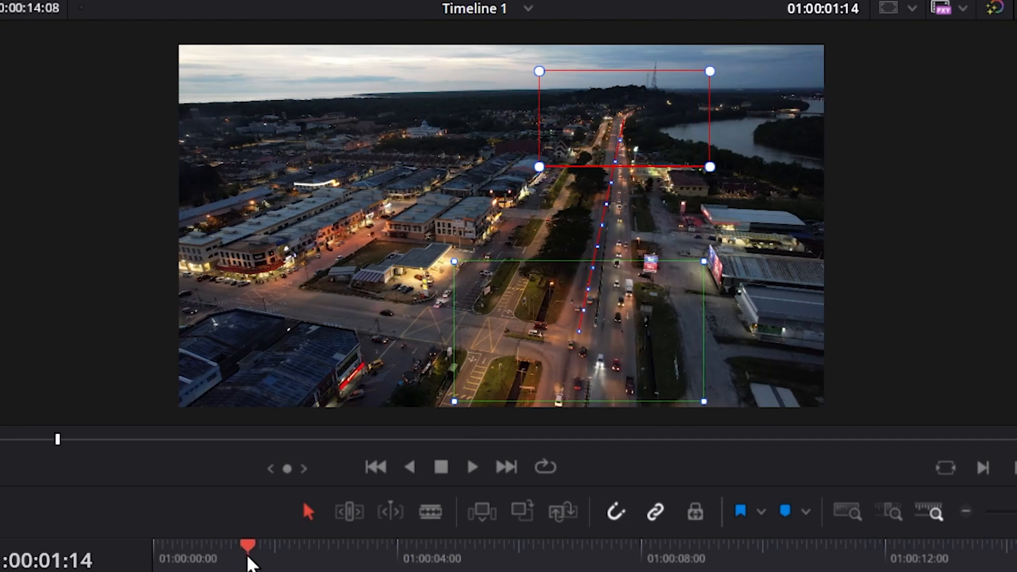
key("space")
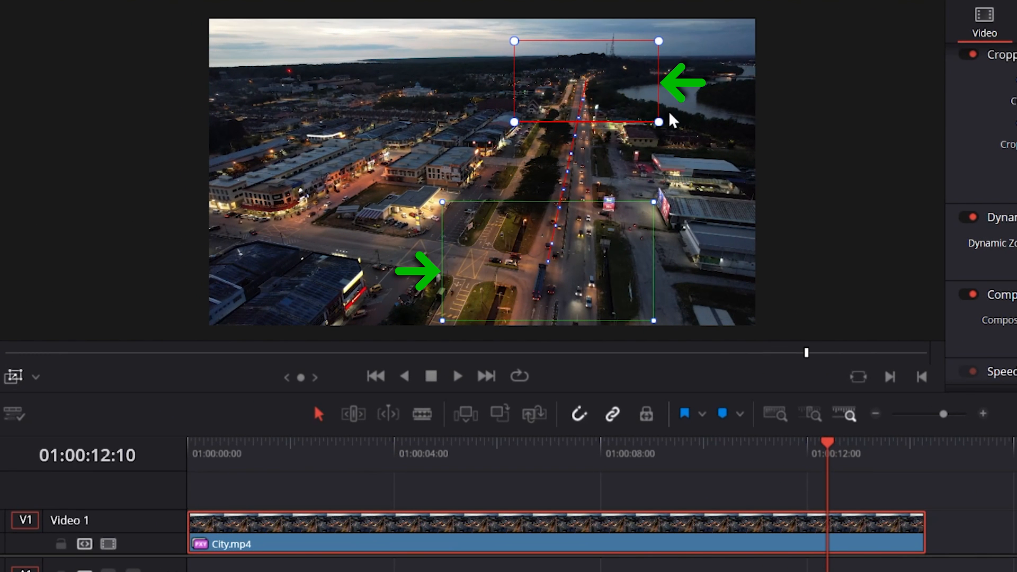
Switch the viewer overlay to Transform, hide the overlay, and scrub through the timeline to preview the zoom.
left_click(13, 376)
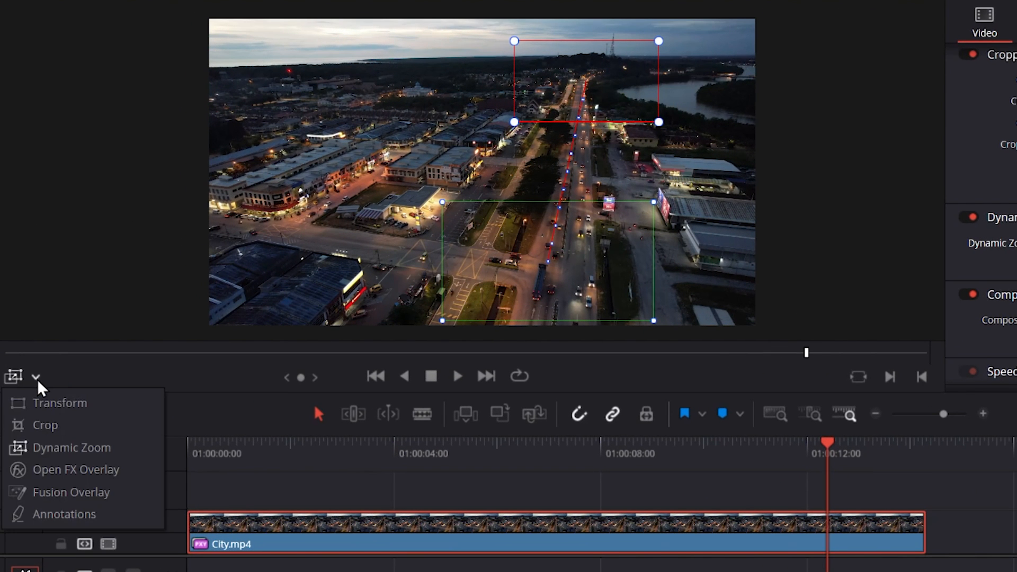
left_click(65, 406)
left_click_drag(335, 449, 512, 457)
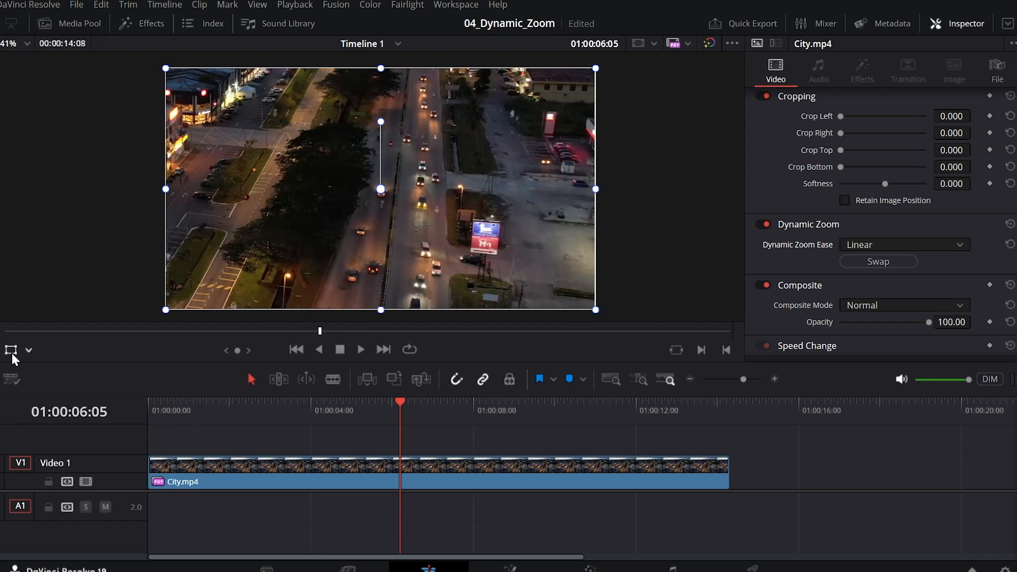
left_click(11, 351)
left_click_drag(402, 404, 563, 450)
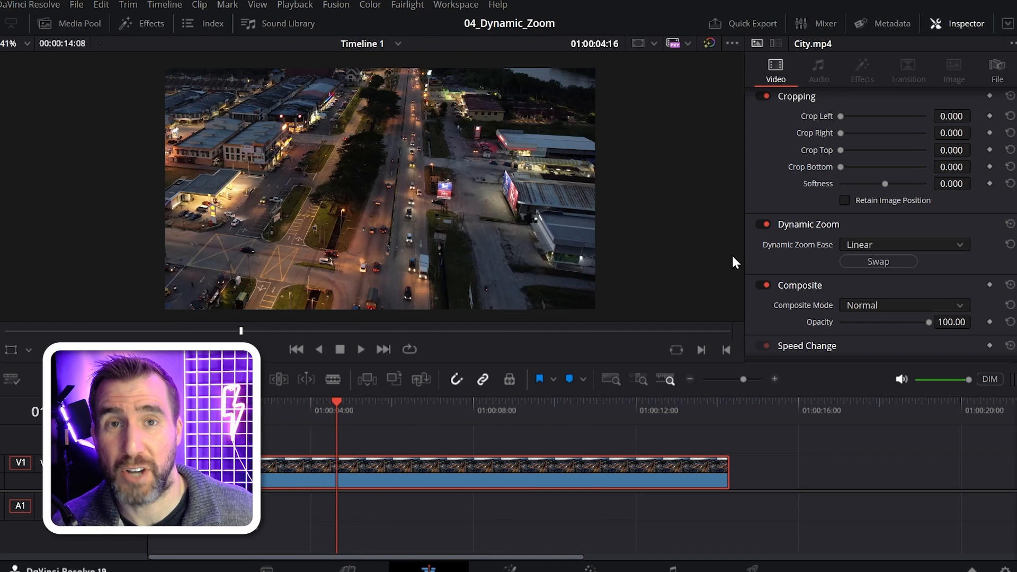
Toggle Dynamic Zoom off and back on for the clip, then reset its settings to the defaults.
left_click(763, 224)
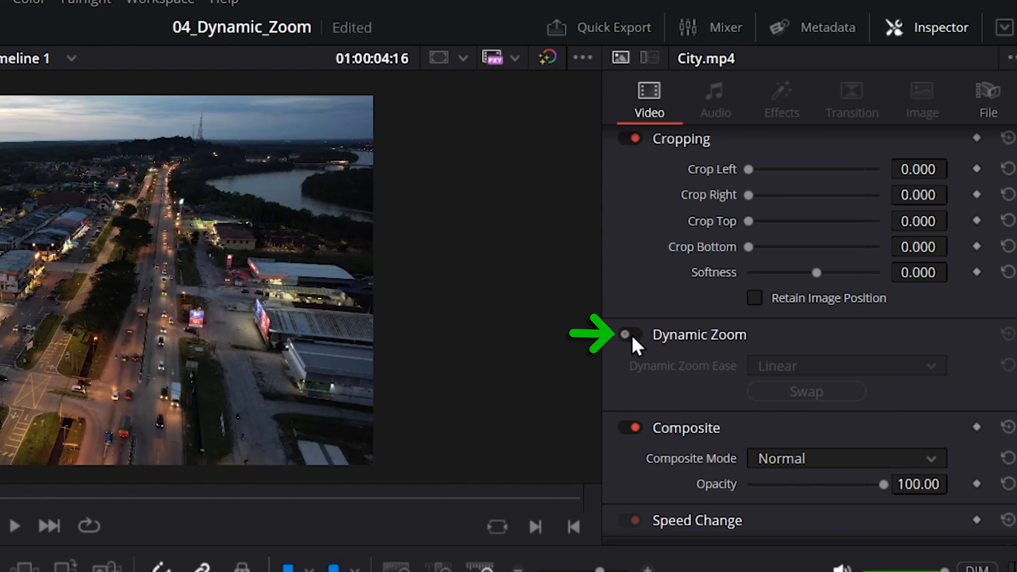
left_click(630, 334)
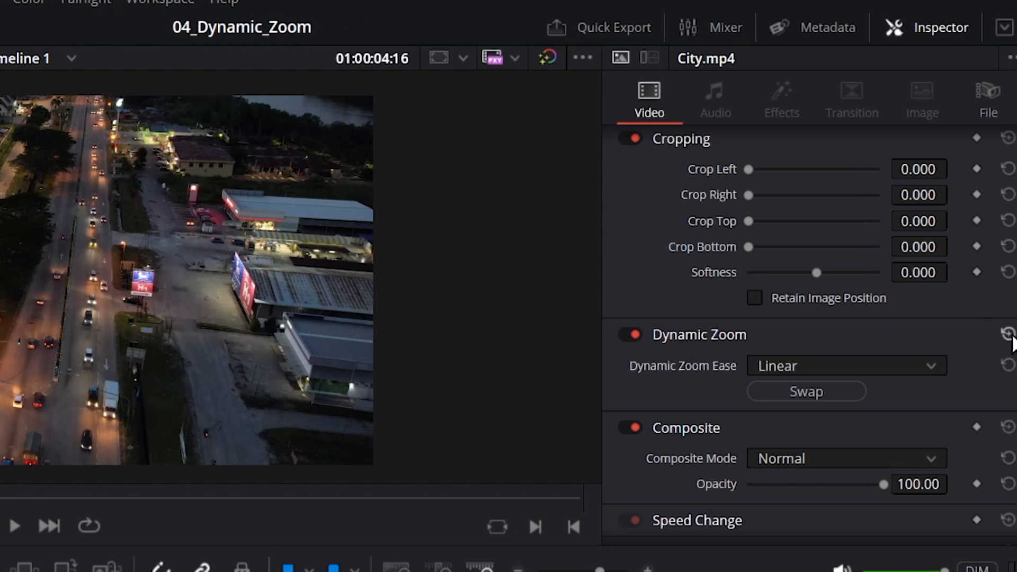
left_click(1009, 334)
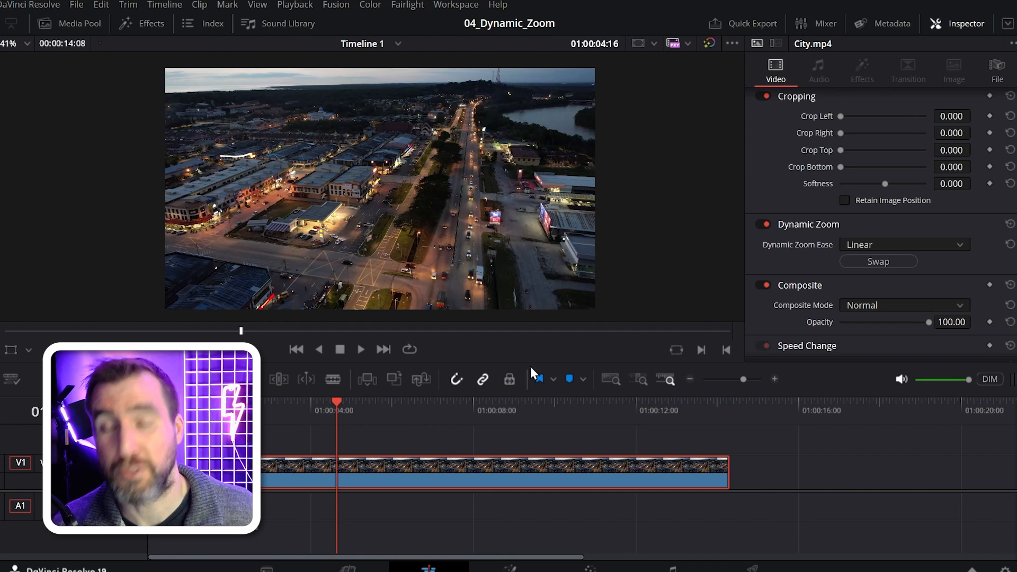
Return the playhead to 01:00:00:00 and play the clip to preview the default zoom.
left_click_drag(337, 406, 151, 407)
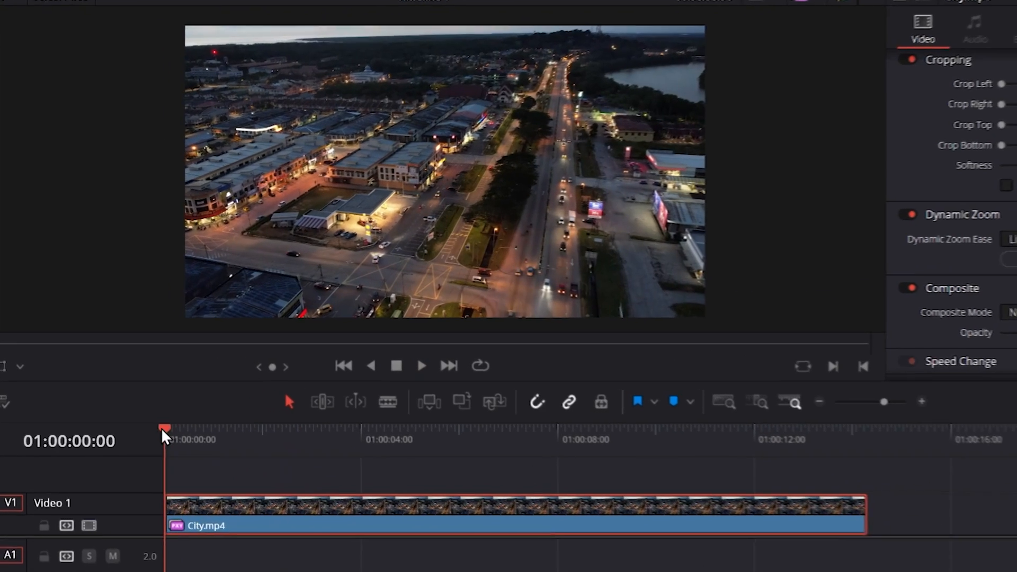
key("space")
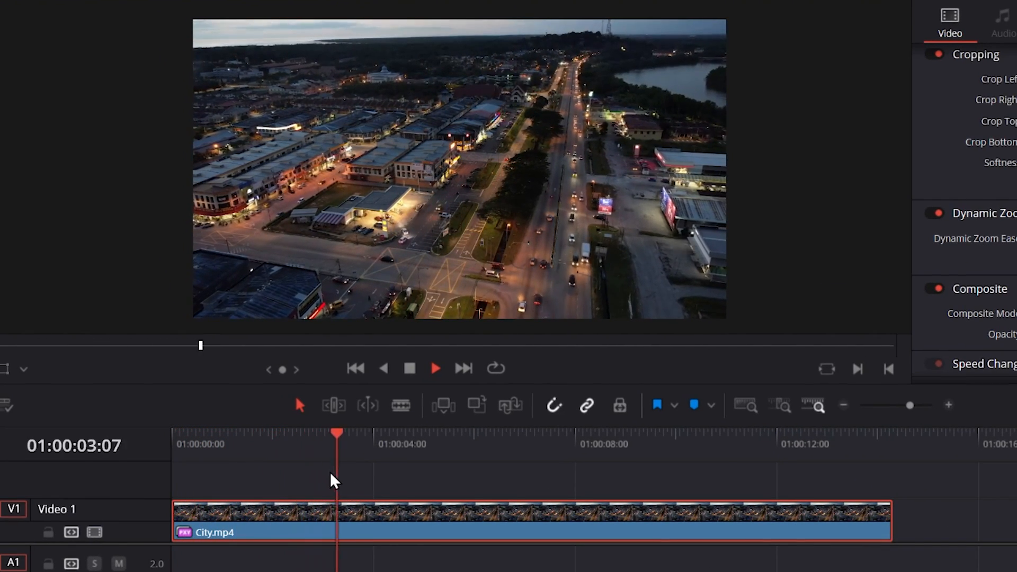
key("space")
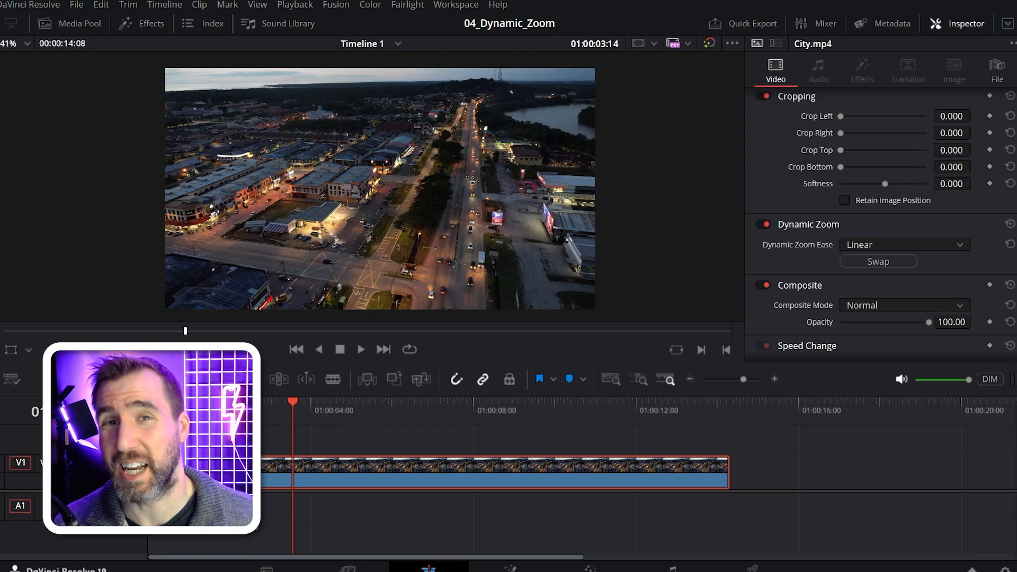
Move the playhead to 01:00:07:16 and turn off Dynamic Zoom for the City.mp4 clip.
left_click(458, 403)
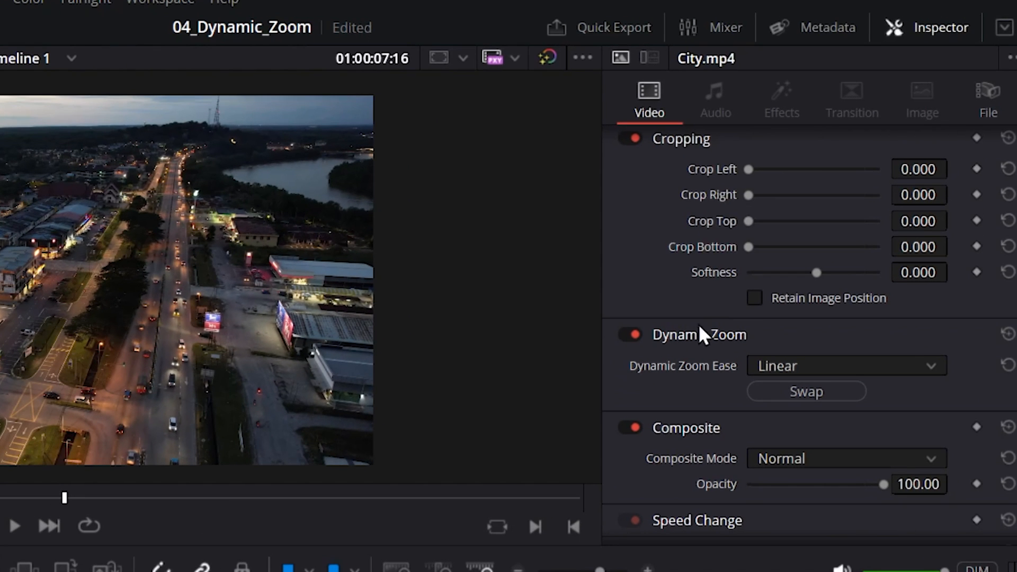
left_click(632, 334)
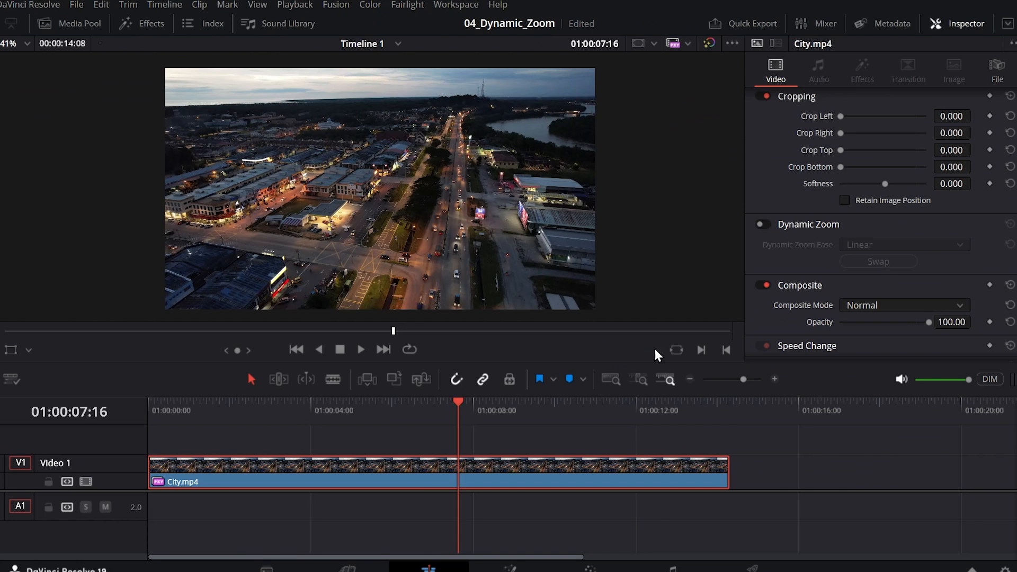
Open the effects library and search its Toolbox for "adjust".
key("space")
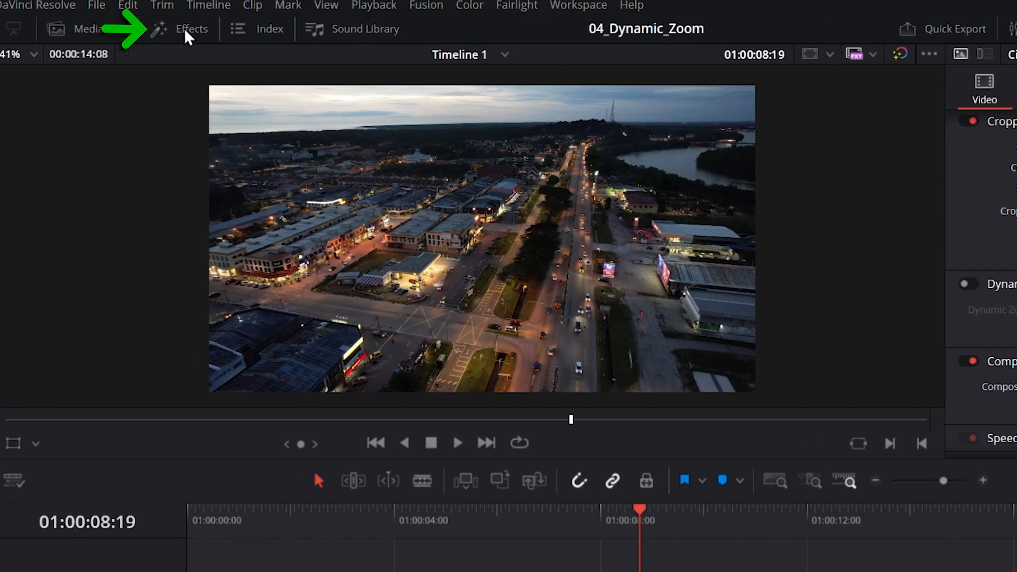
left_click(146, 26)
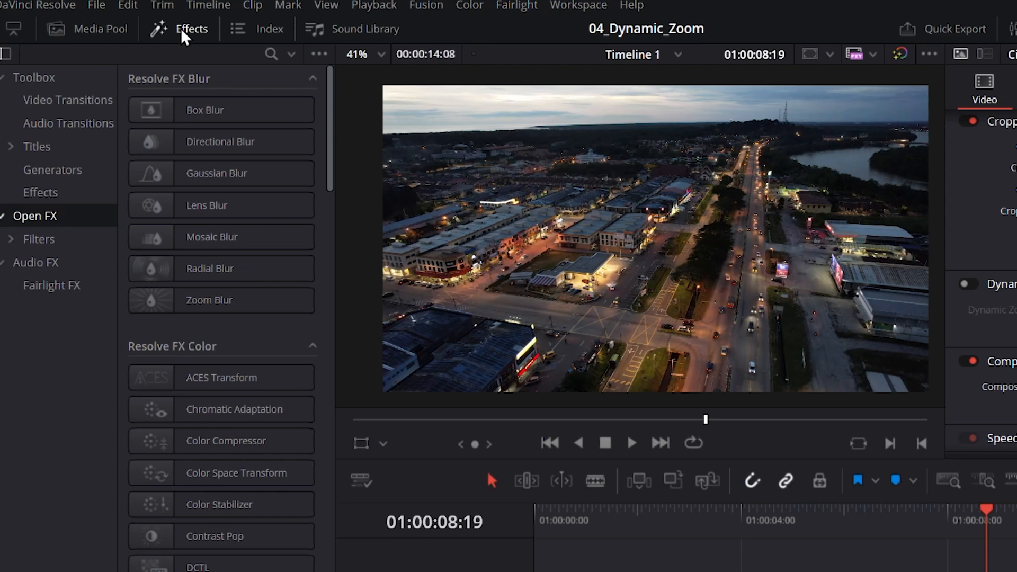
left_click(57, 79)
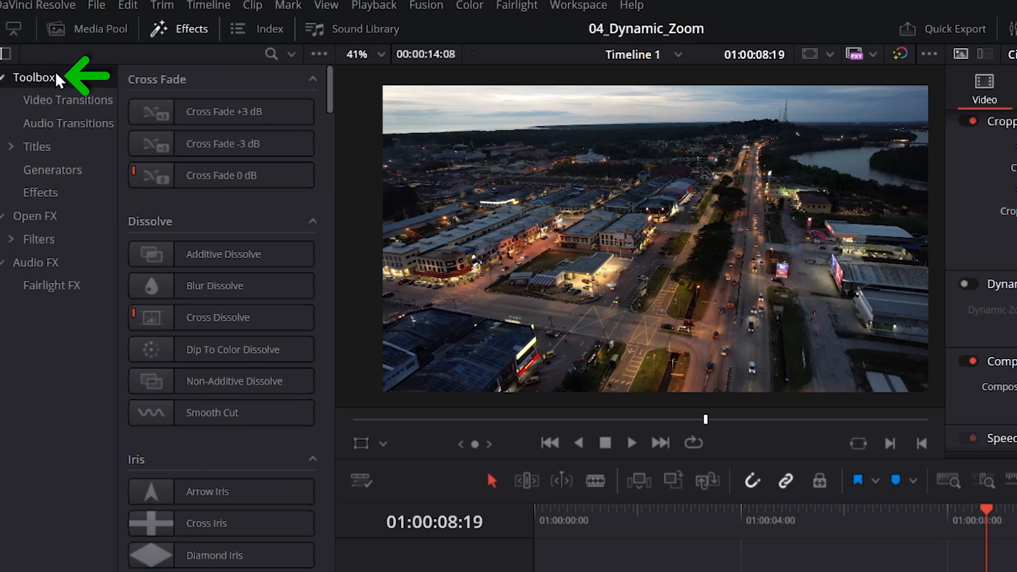
left_click(271, 54)
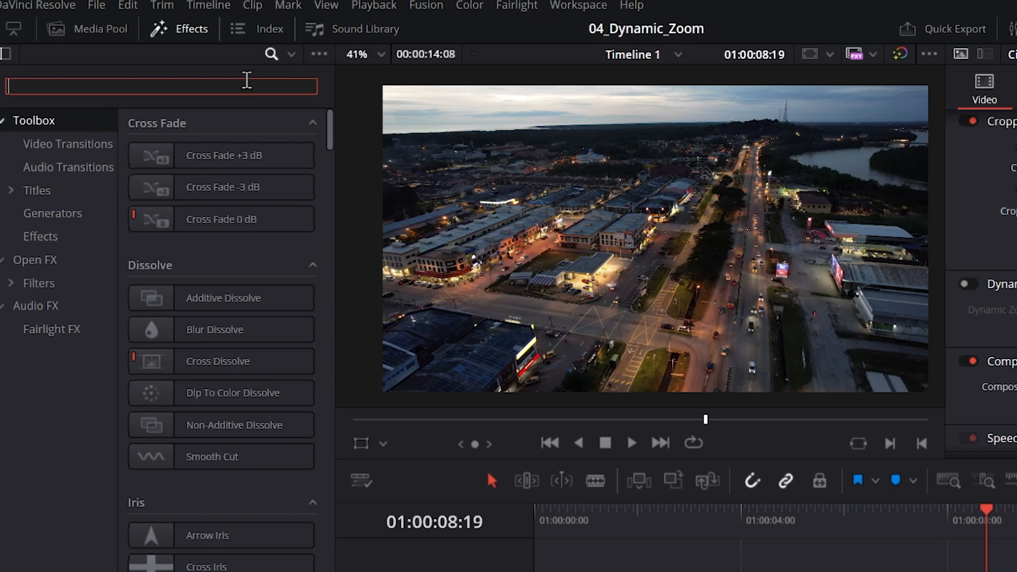
type("ADJUS")
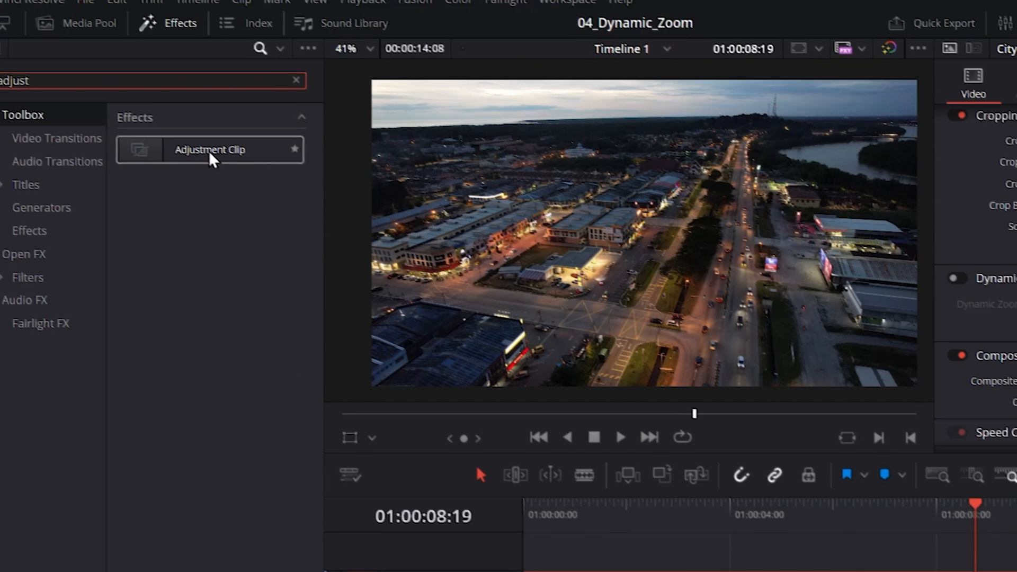
Add an Adjustment Clip on the Video 2 track above City.mp4 and close the effects library.
left_click_drag(222, 164, 944, 554)
left_click_drag(675, 416, 701, 437)
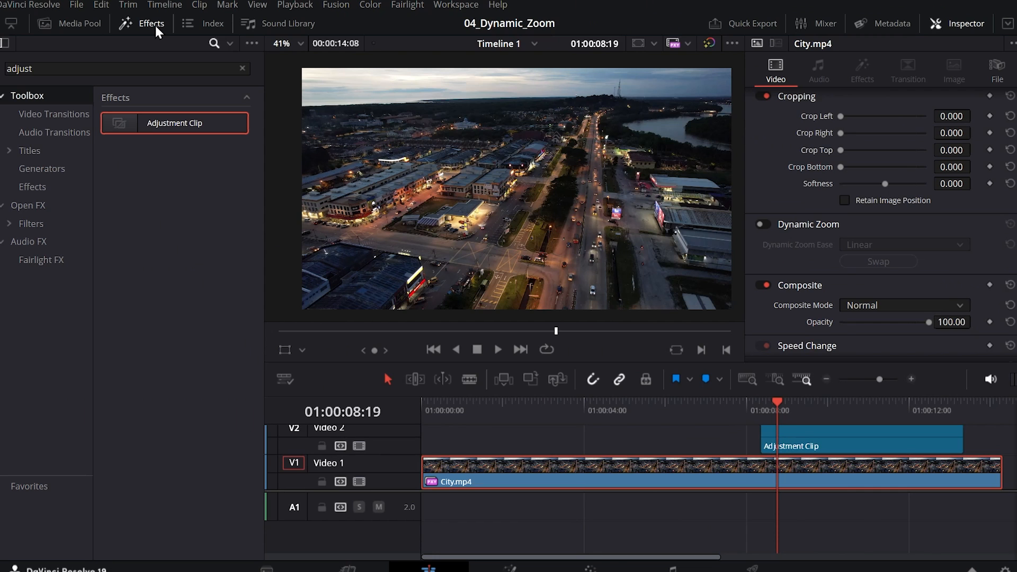
left_click(154, 25)
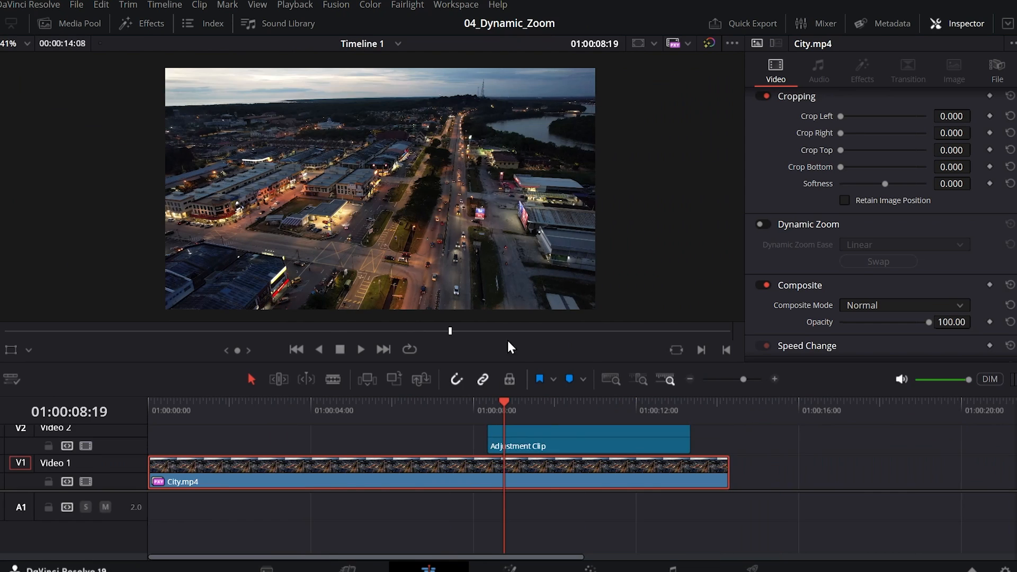
Move the adjustment clip along Video 2 so it ends together with City.mp4, and play that section of the timeline.
left_click(545, 459)
left_click_drag(544, 459, 585, 458)
left_click(467, 379)
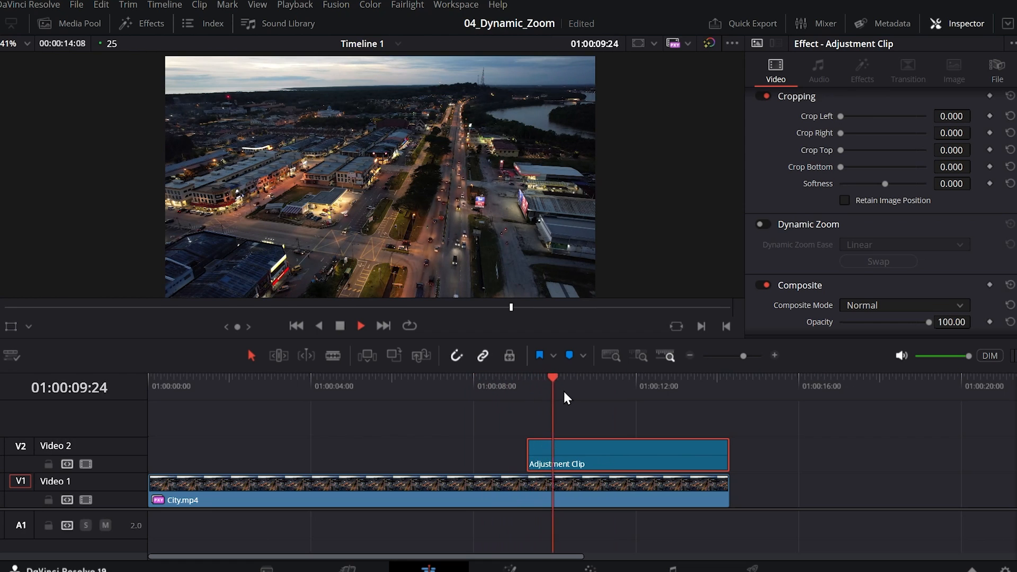
key("space")
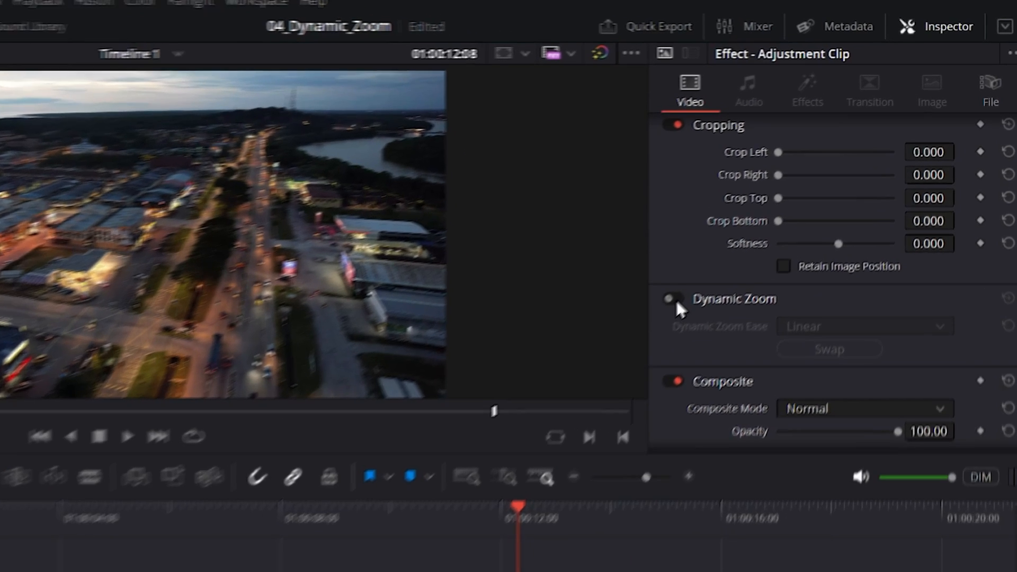
Turn on Dynamic Zoom for the adjustment clip and play the timeline from before it to preview the zoom.
left_click(762, 224)
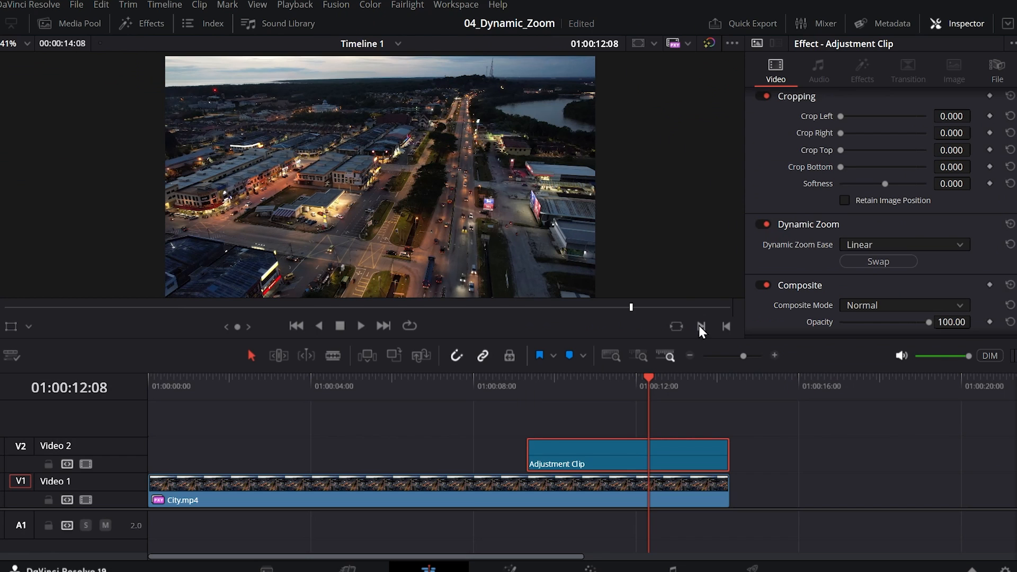
left_click(472, 384)
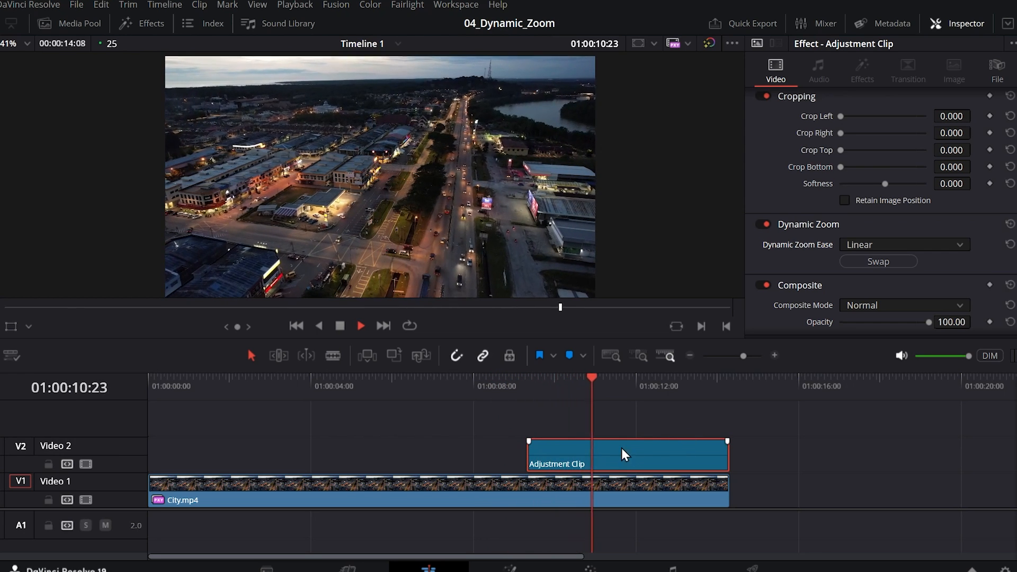
key("space")
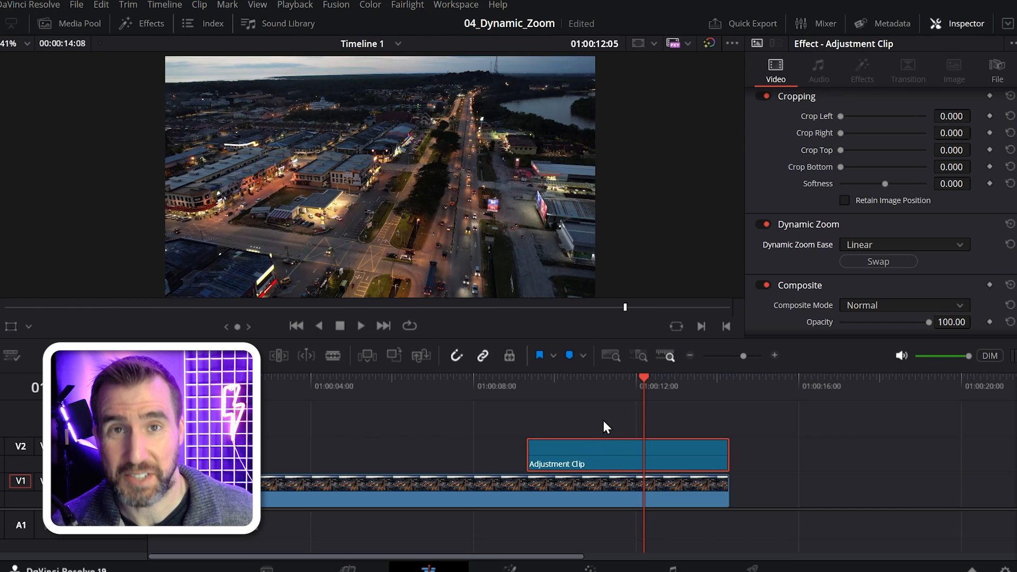
Show the Dynamic Zoom overlay in the viewer and shrink the red end frame around the far stretch of the road.
left_click(28, 327)
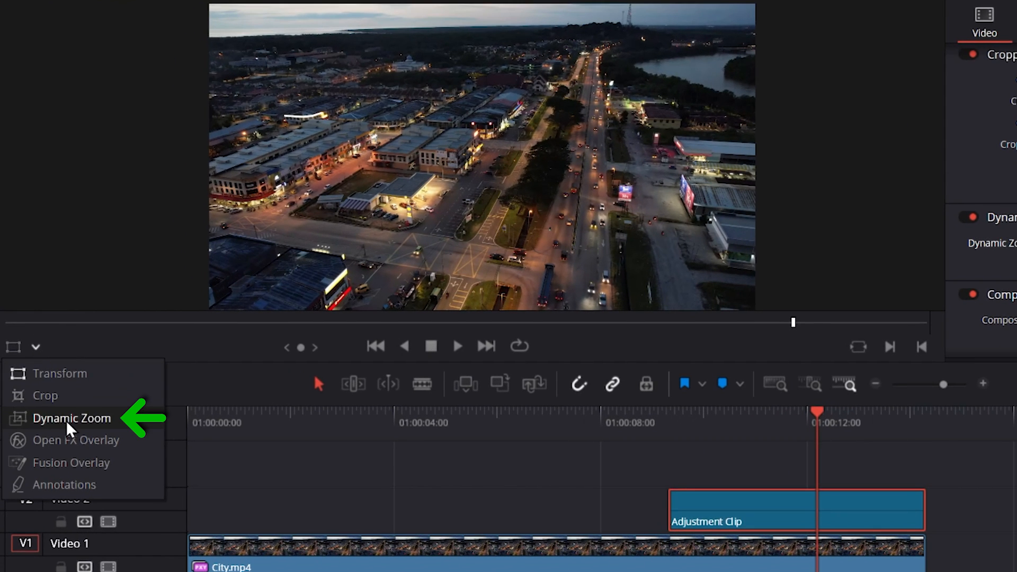
left_click(65, 419)
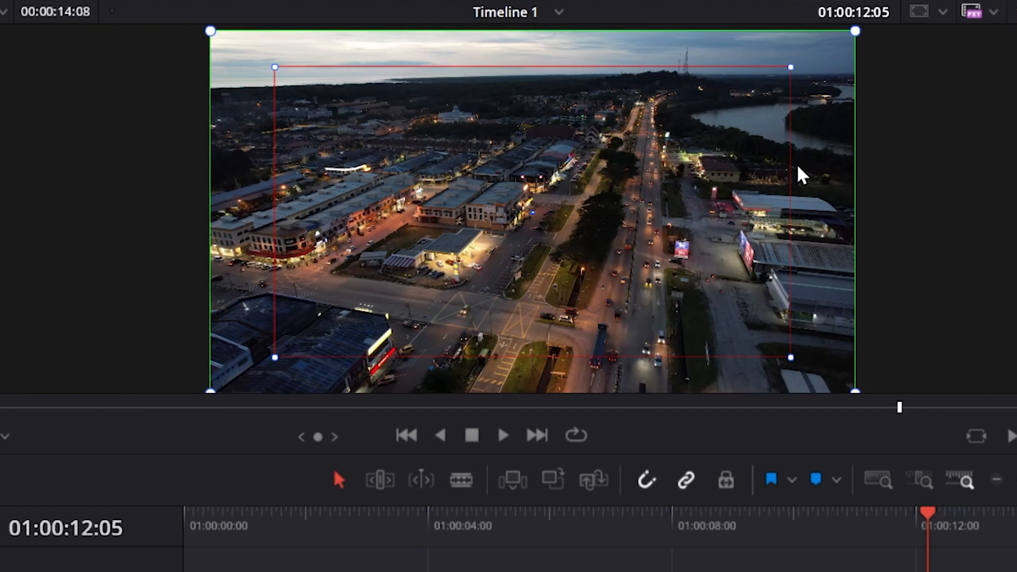
left_click_drag(789, 69, 659, 135)
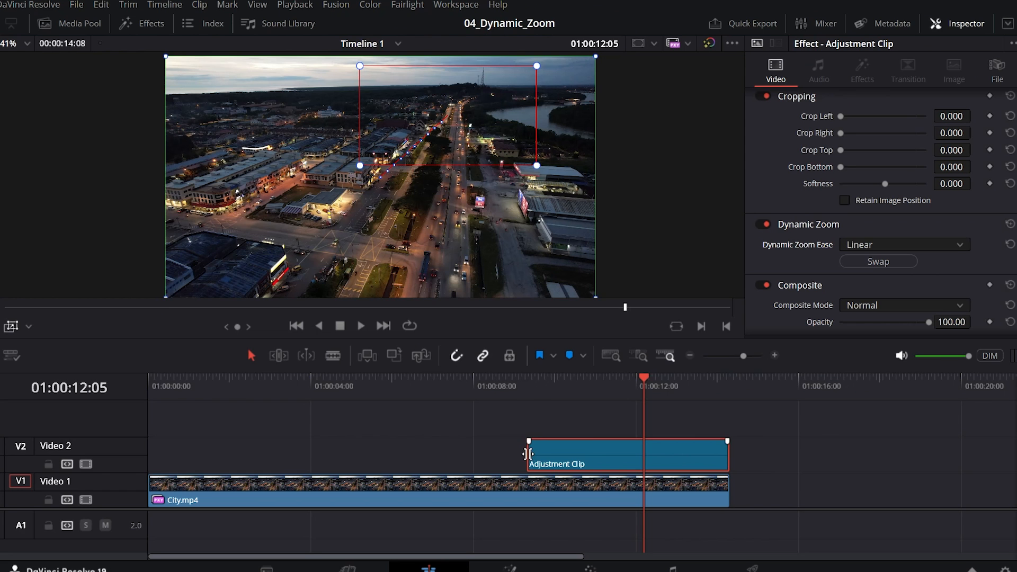
Trim the adjustment clip's start to just after 01:00:12:00 and play the timeline to preview the faster zoom.
left_click_drag(528, 454, 657, 460)
left_click(621, 379)
key("space")
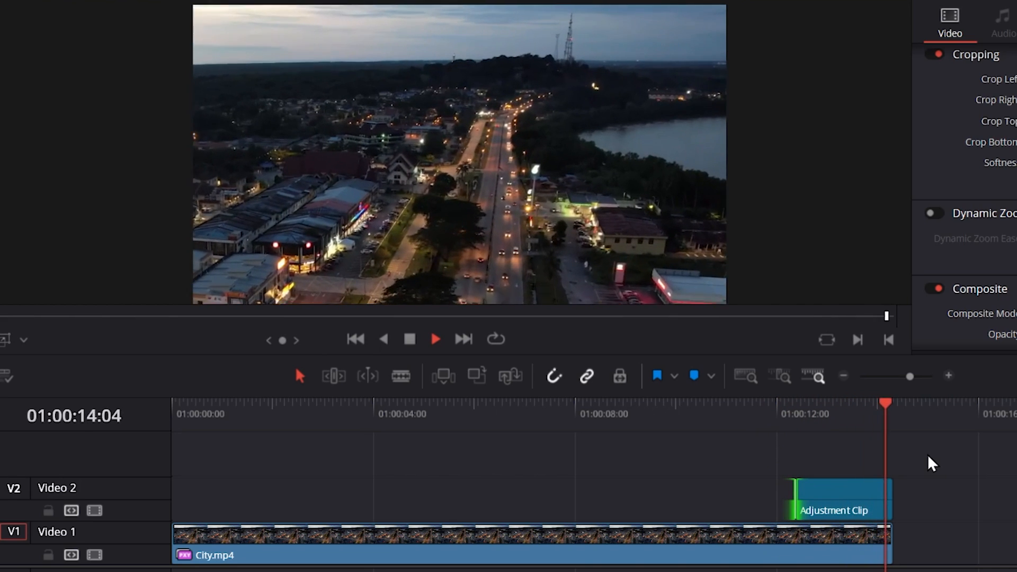
left_click(610, 415)
key("space")
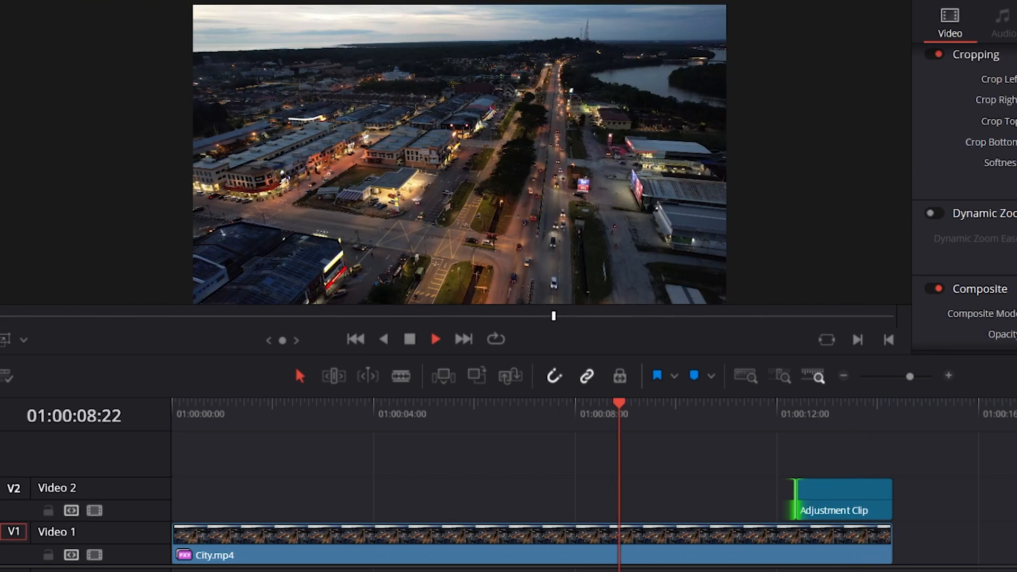